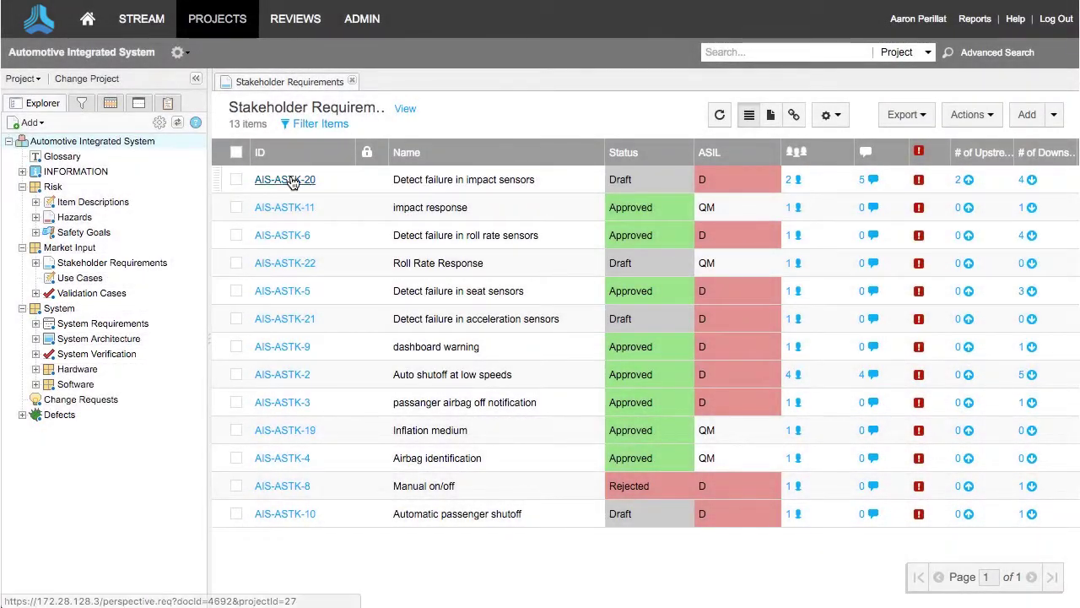
Show AIS-ASTK-20's synced copy AIS2-ASTK-20 in Auto V2 and review its out-of-sync differences.
left_click(292, 180)
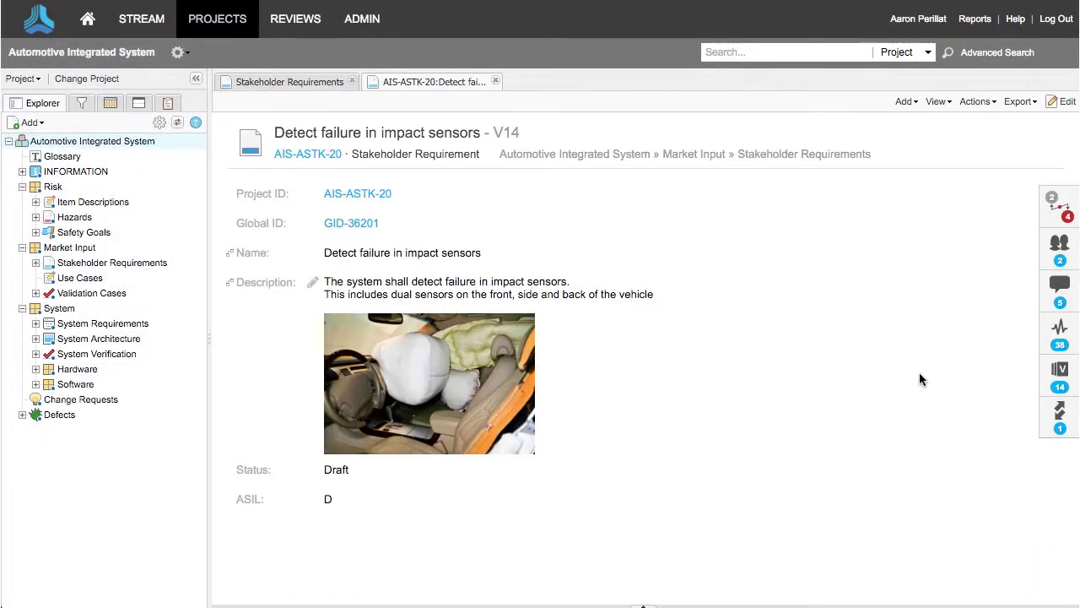
left_click(1057, 410)
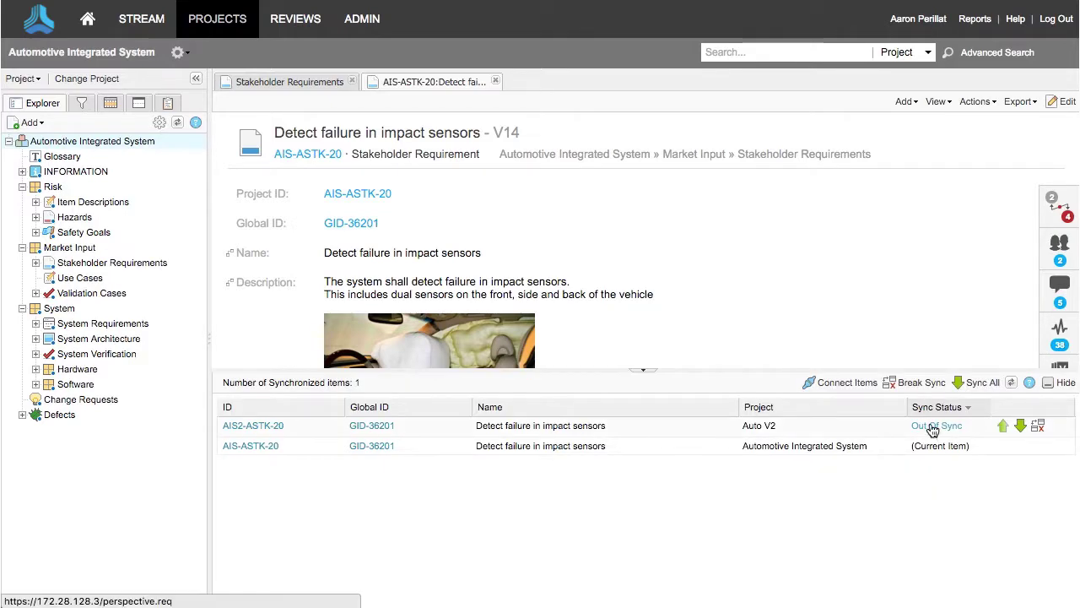
left_click(932, 427)
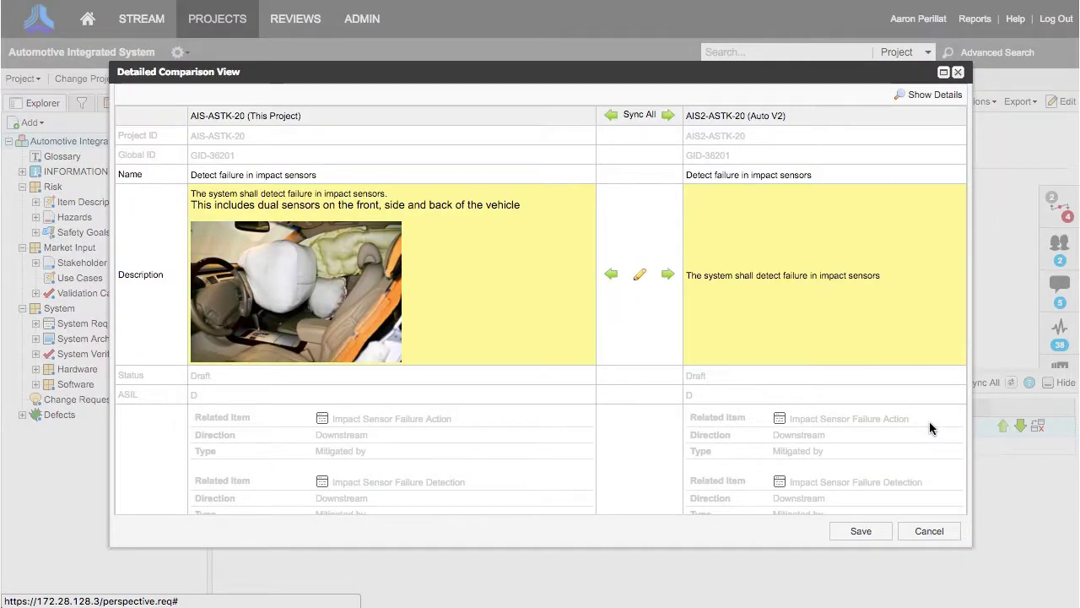
left_click(925, 96)
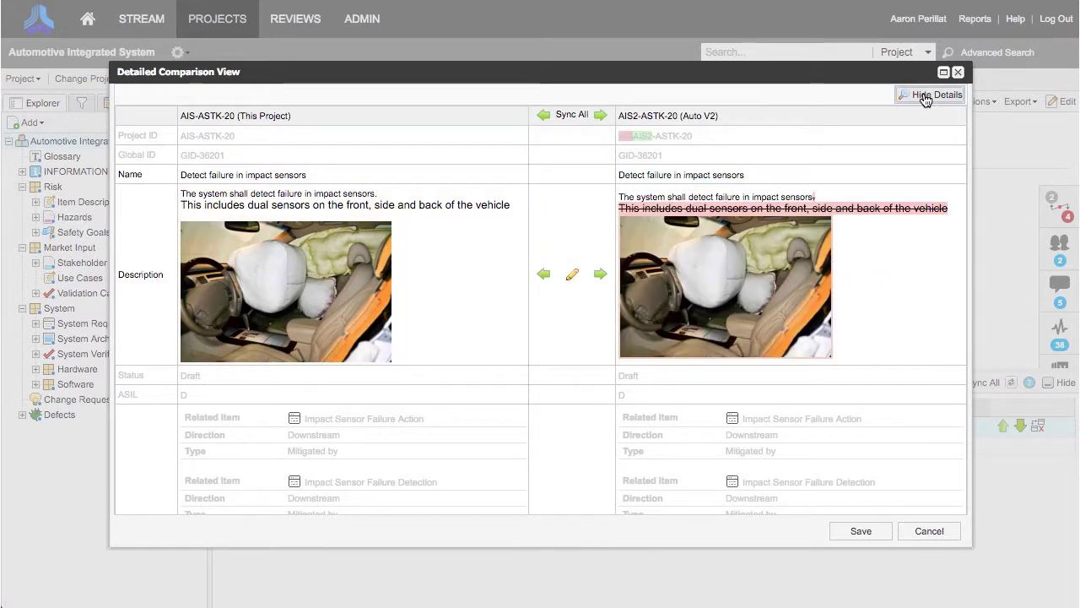
left_click(861, 533)
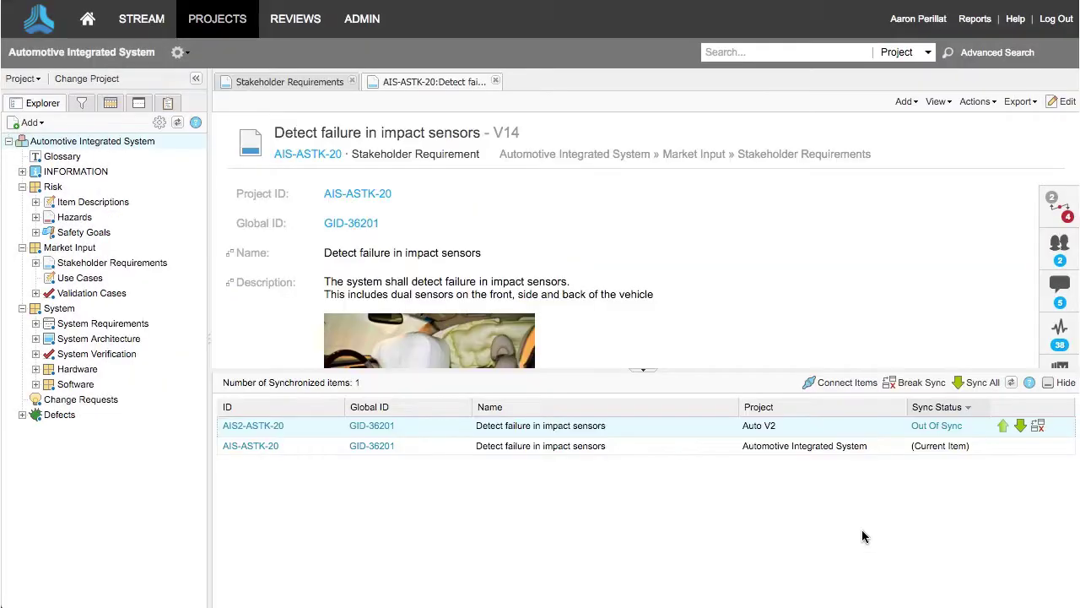
Compare the whole project's synced items against Auto V2, showing only the four differing items.
left_click(24, 77)
left_click(61, 236)
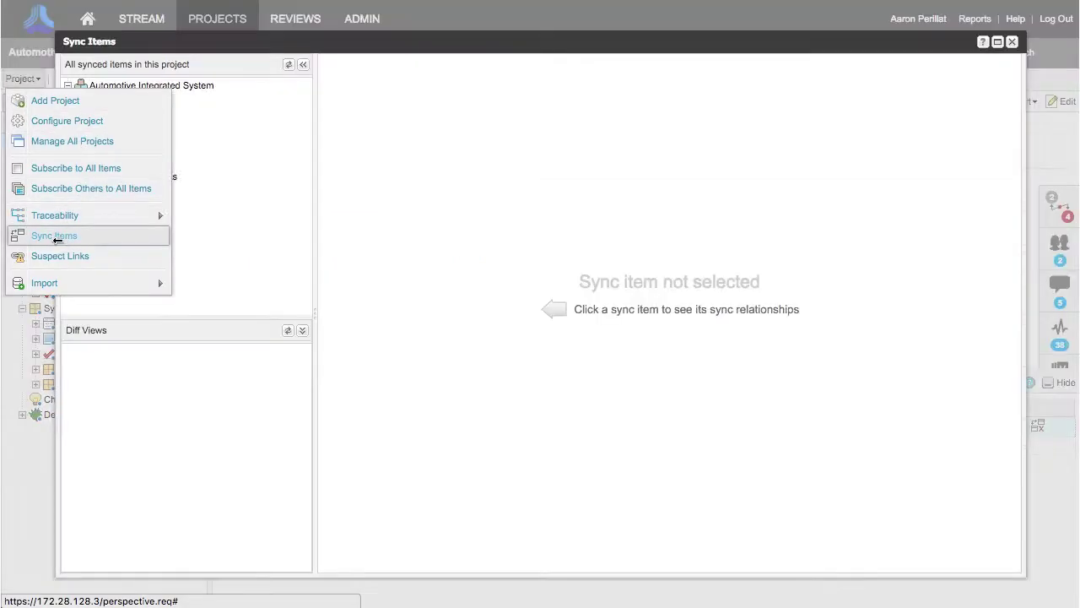
left_click(140, 85)
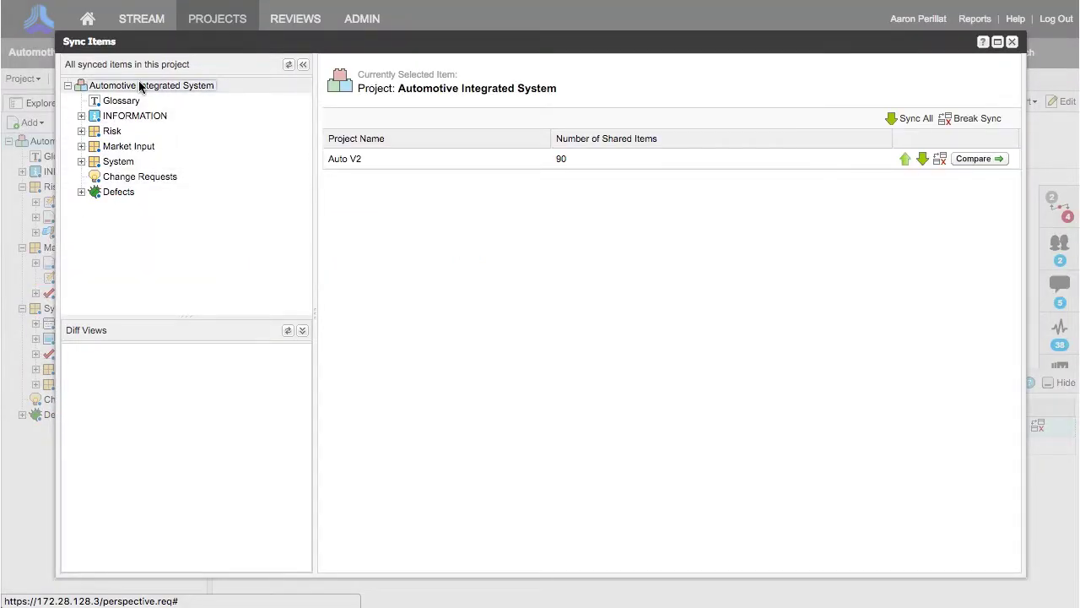
left_click(977, 161)
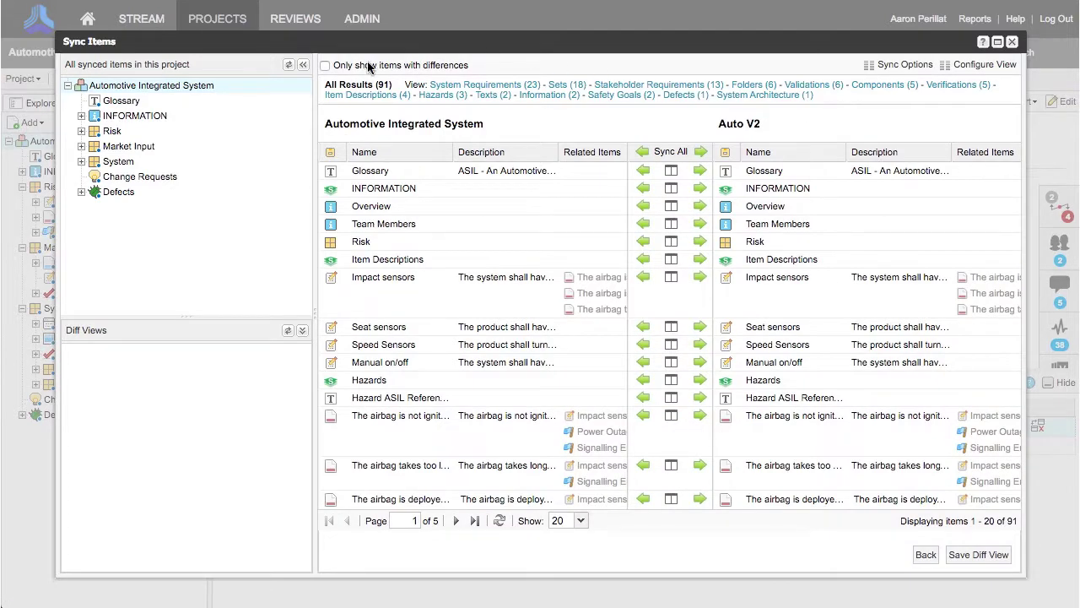
left_click(325, 65)
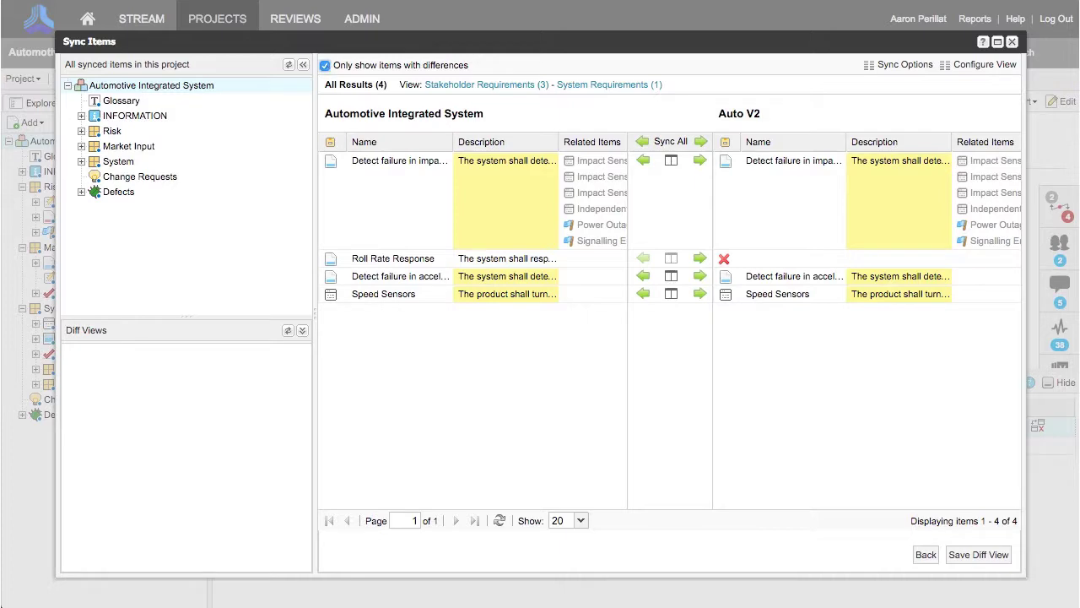
left_click(1013, 42)
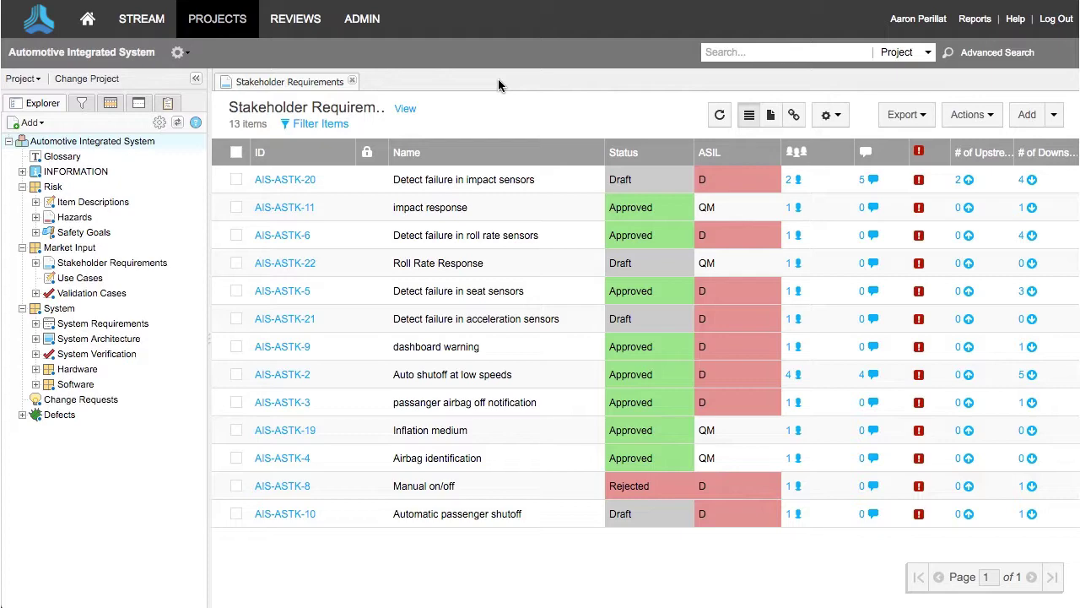
Read AIS-ASTK-20's comments and delete the dual-sensors sentence from its description.
left_click(871, 181)
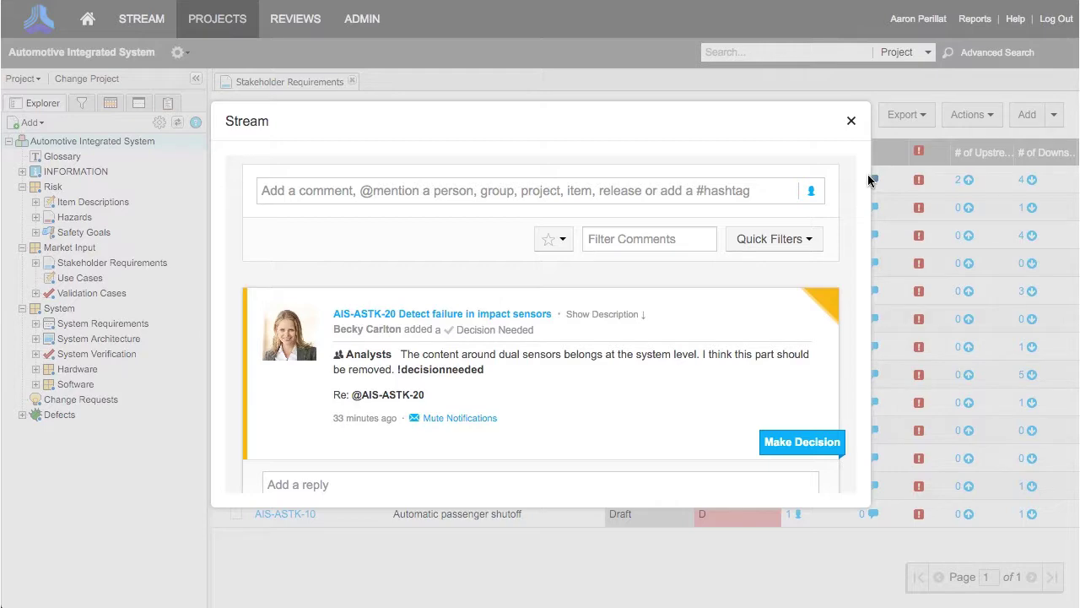
left_click(468, 318)
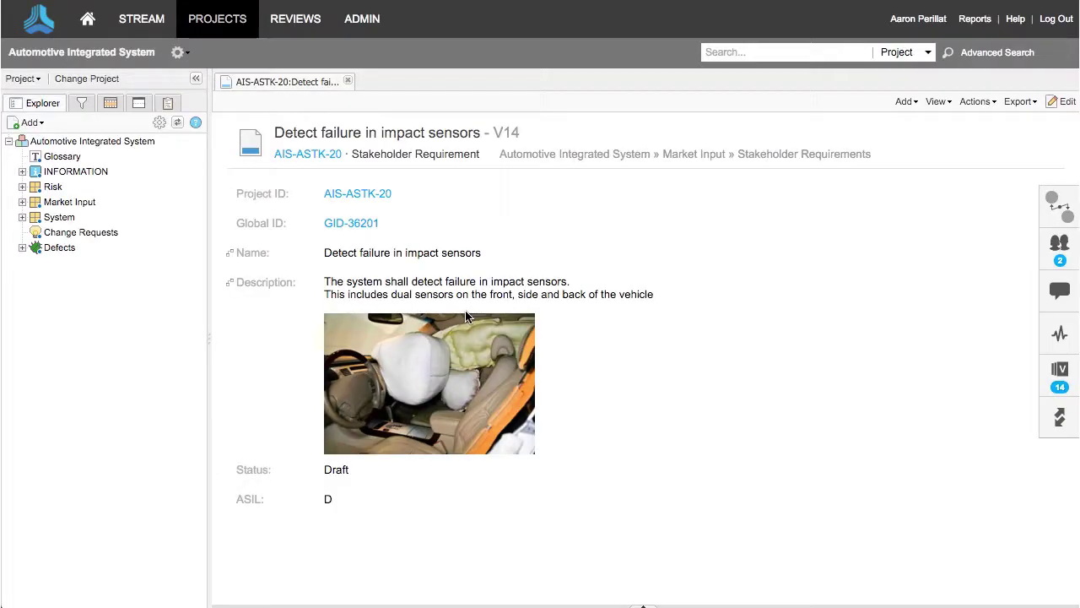
left_click(509, 288)
triple_click(383, 352)
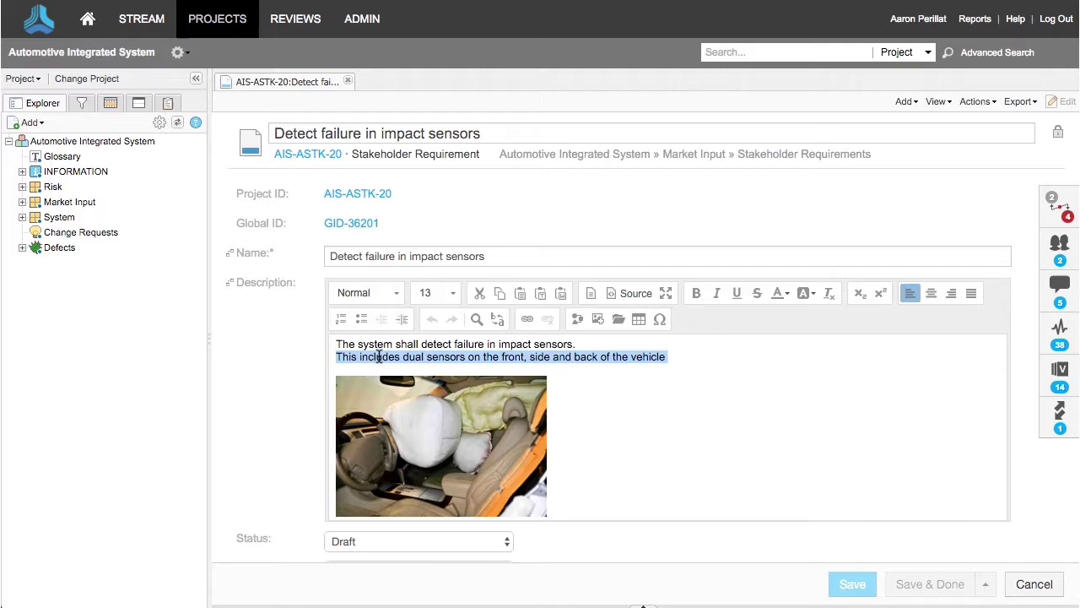
key("BackSpace")
Save the edit as version 15, notifying two reviewers.
left_click(911, 528)
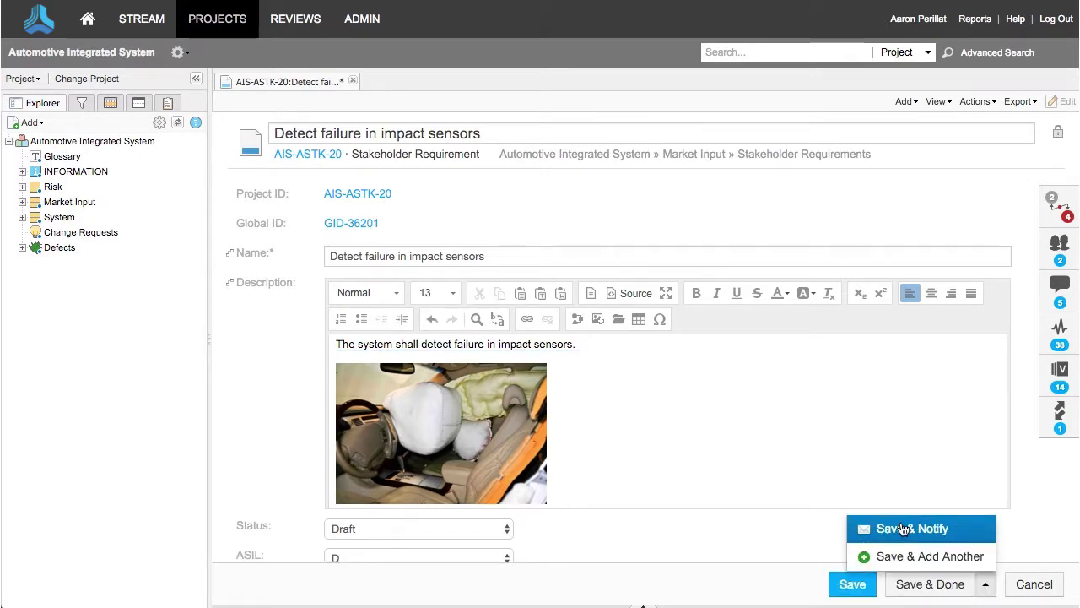
left_click(184, 277)
left_click(162, 354)
left_click(173, 450)
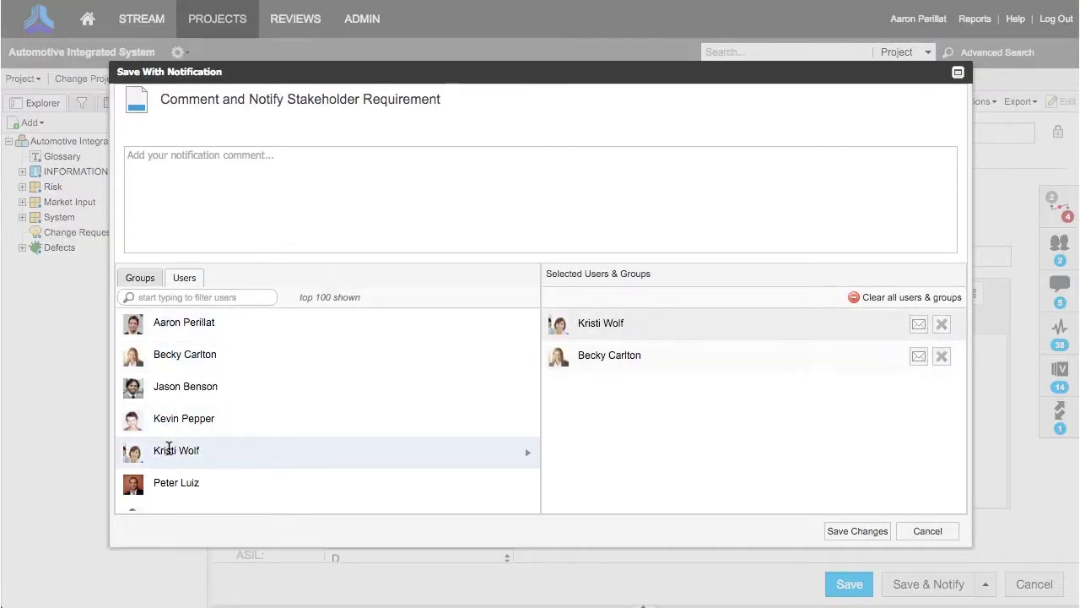
left_click(859, 530)
Compare AIS-ASTK-20 versions 10 and 15 in detail, confirming the dual-sensors sentence was removed.
left_click(1061, 376)
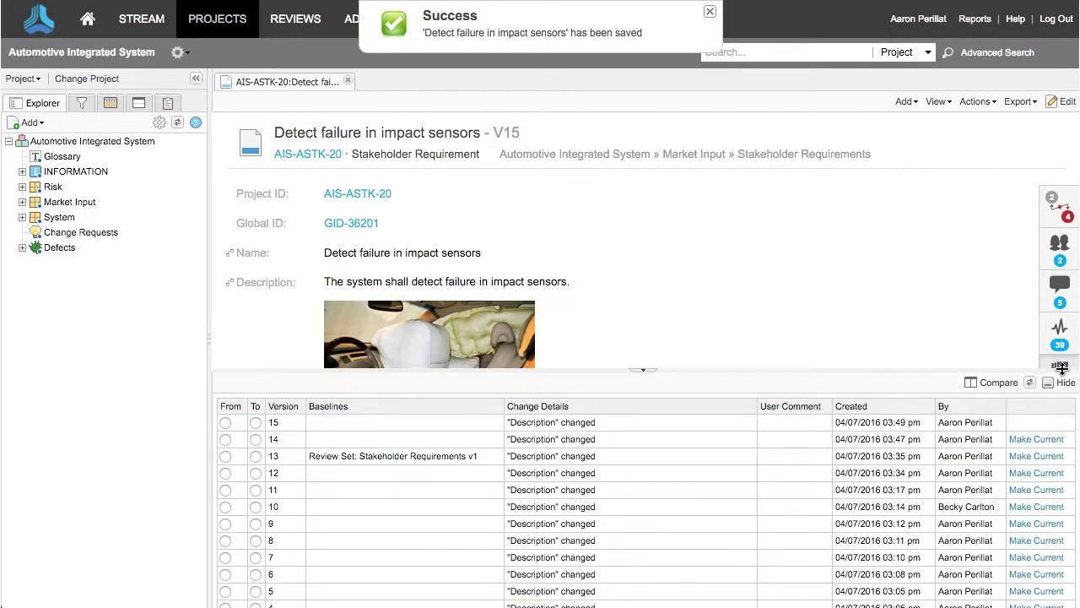
left_click(255, 422)
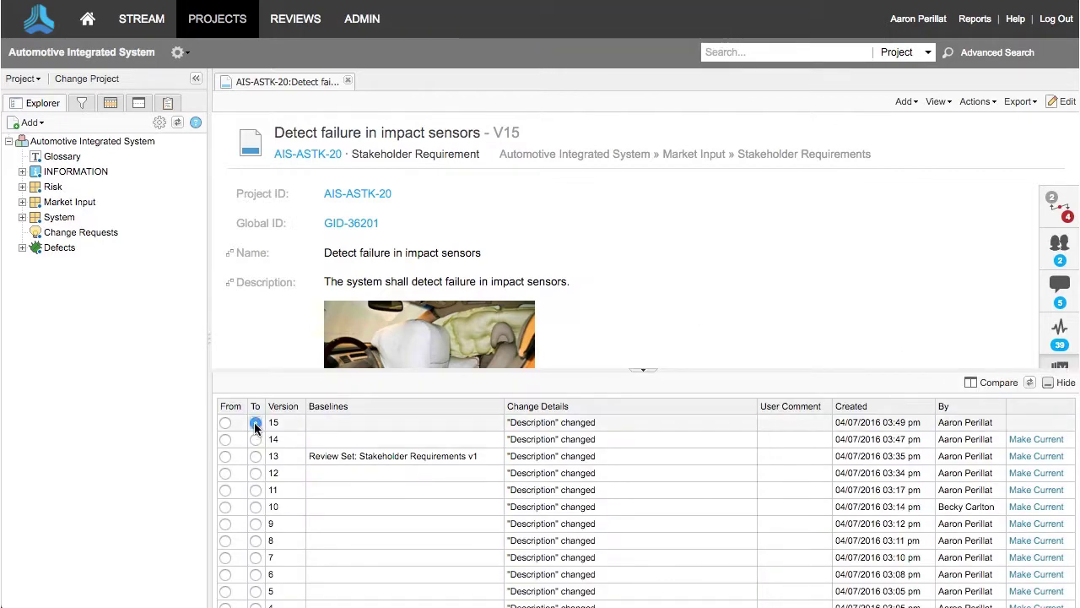
left_click(225, 506)
left_click(982, 383)
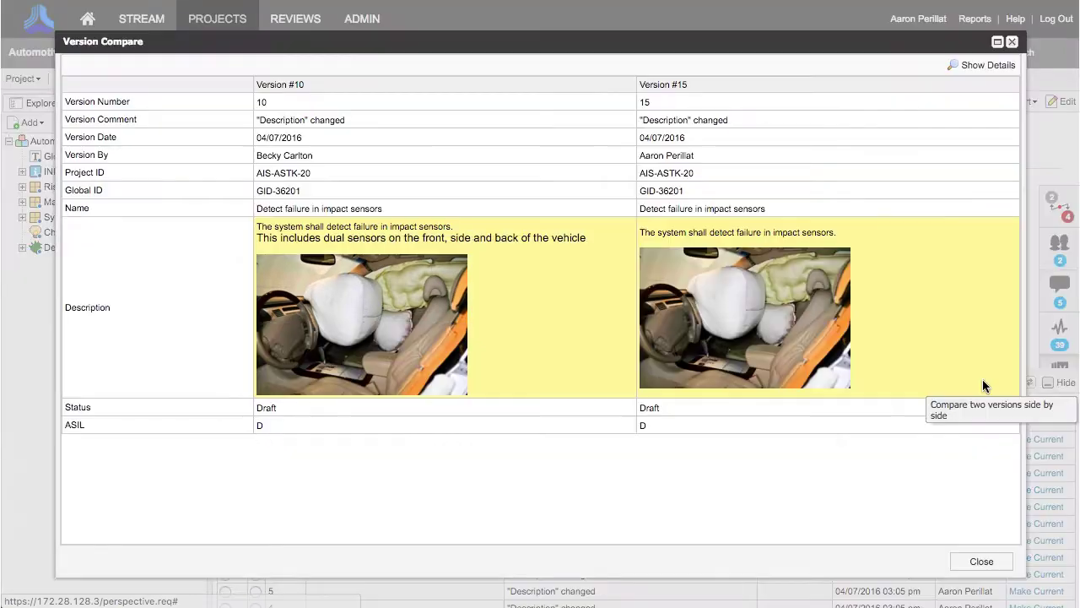
left_click(971, 67)
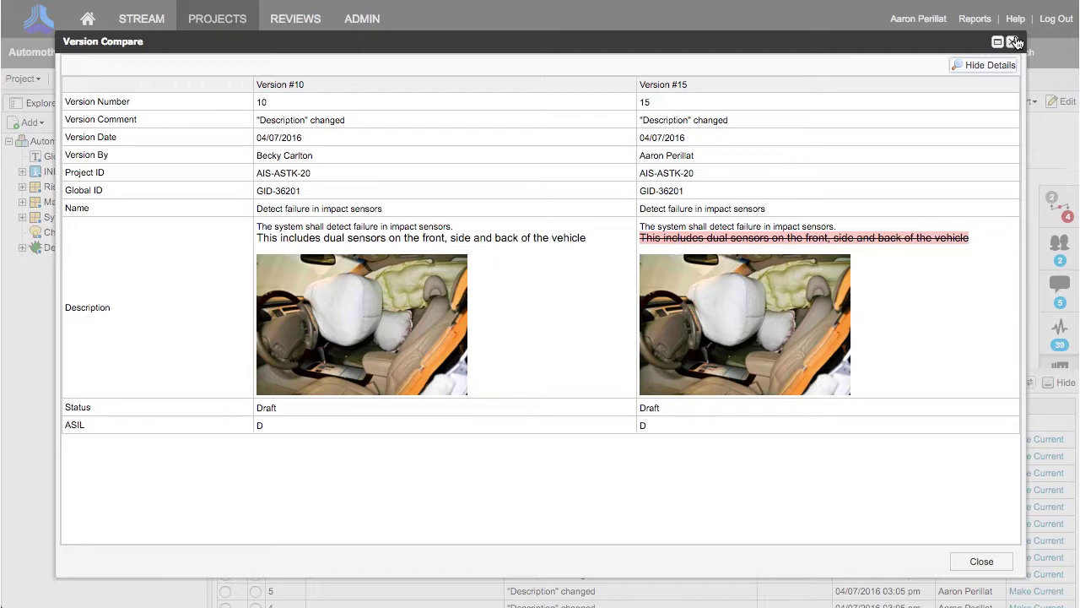
left_click(1014, 42)
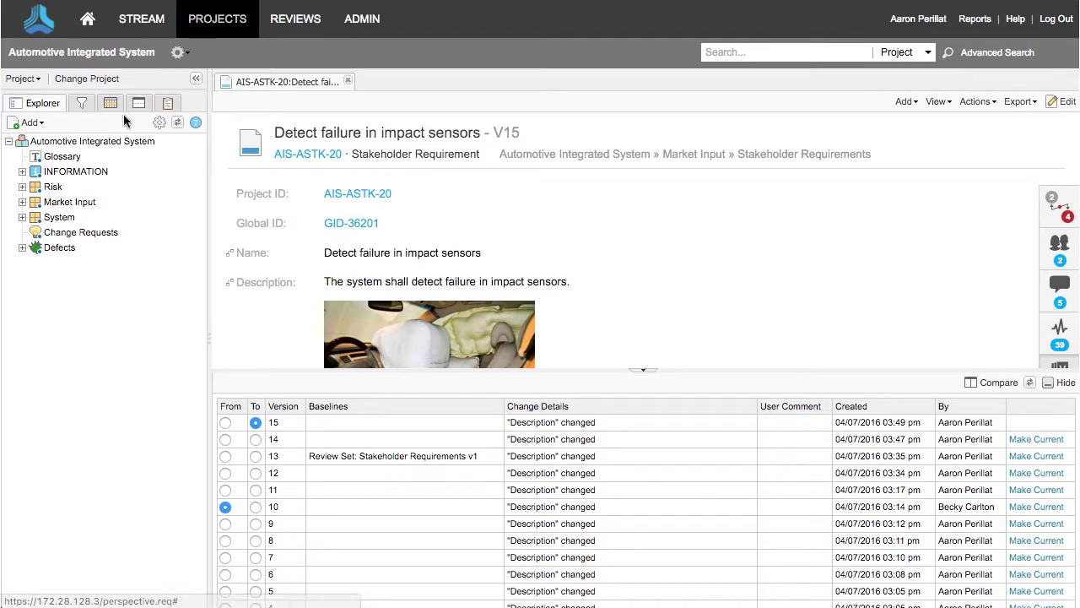
Open the Automotive Integrated System dashboard and hide the Explorer panel.
left_click(114, 141)
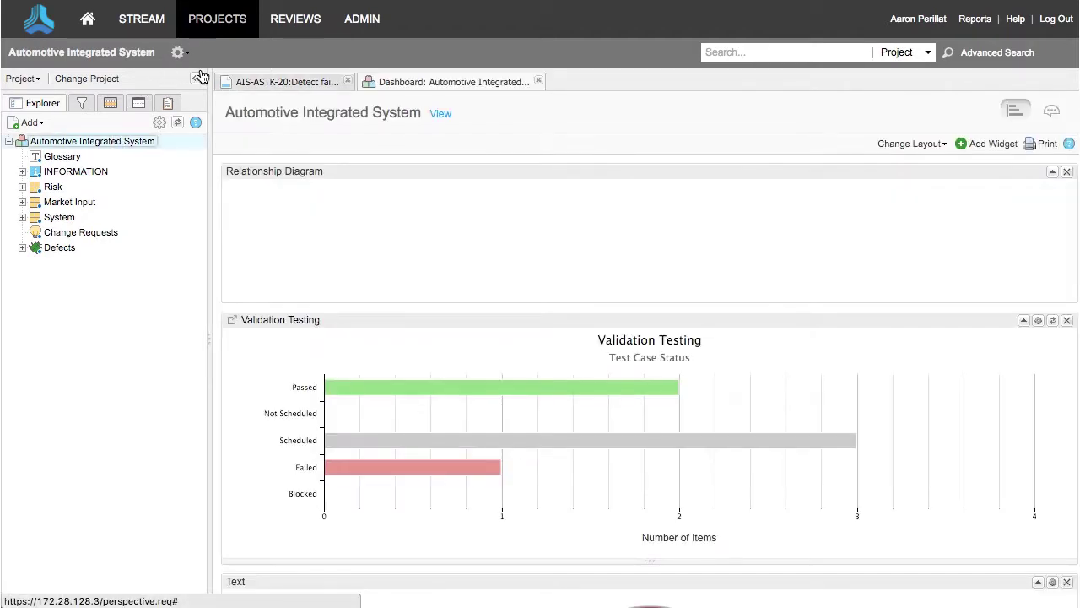
left_click(198, 81)
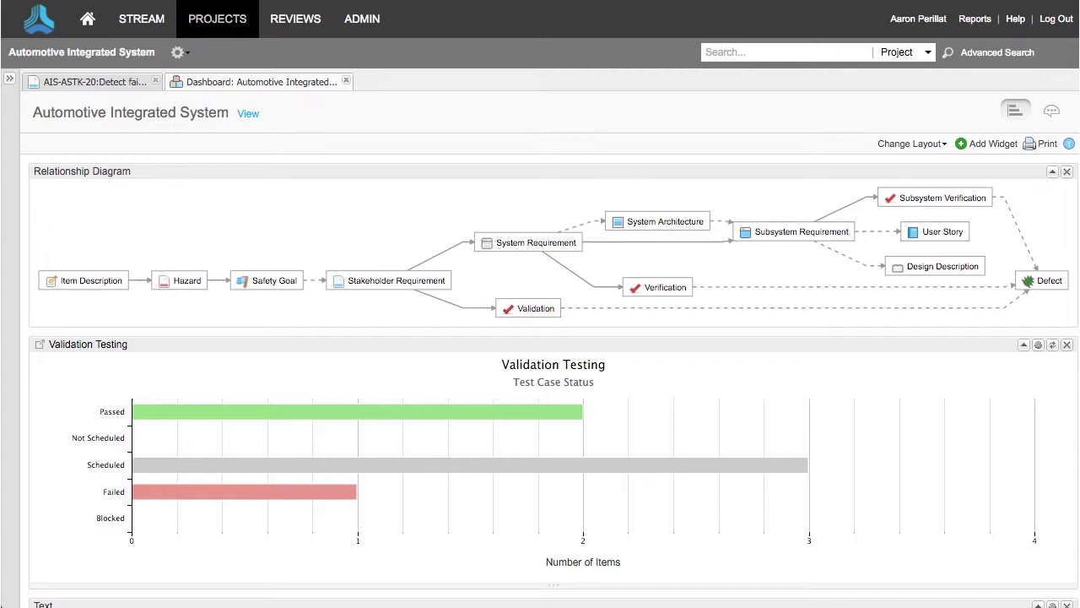
On AIS-ASTK-20's relationships, clear the suspect links to AIS-ASYS-42, AIS-ASYS-41 and AIS-ASYS-40.
left_click(36, 81)
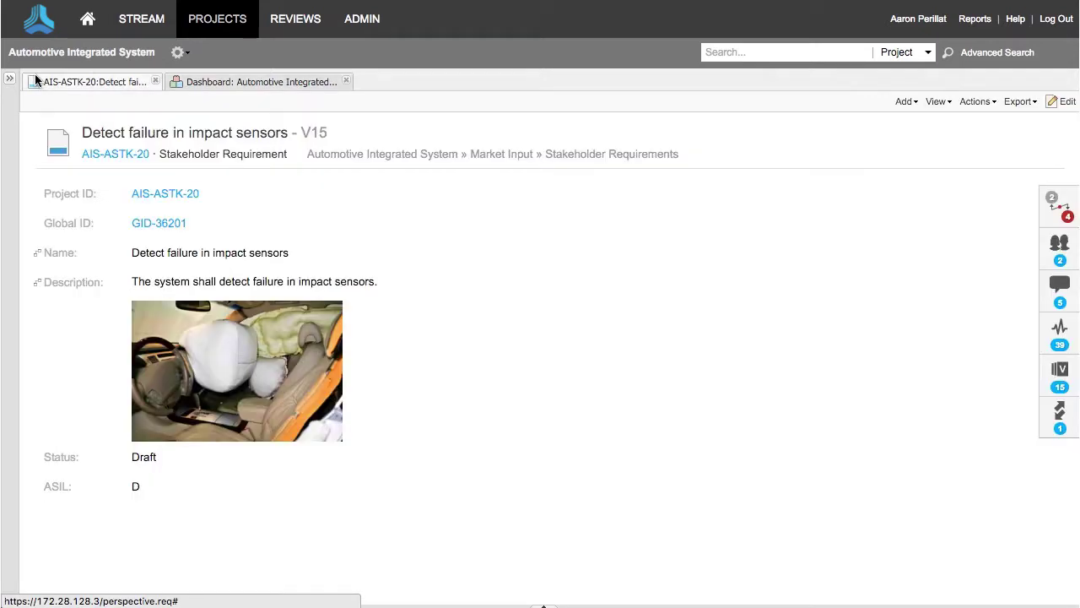
left_click(1065, 225)
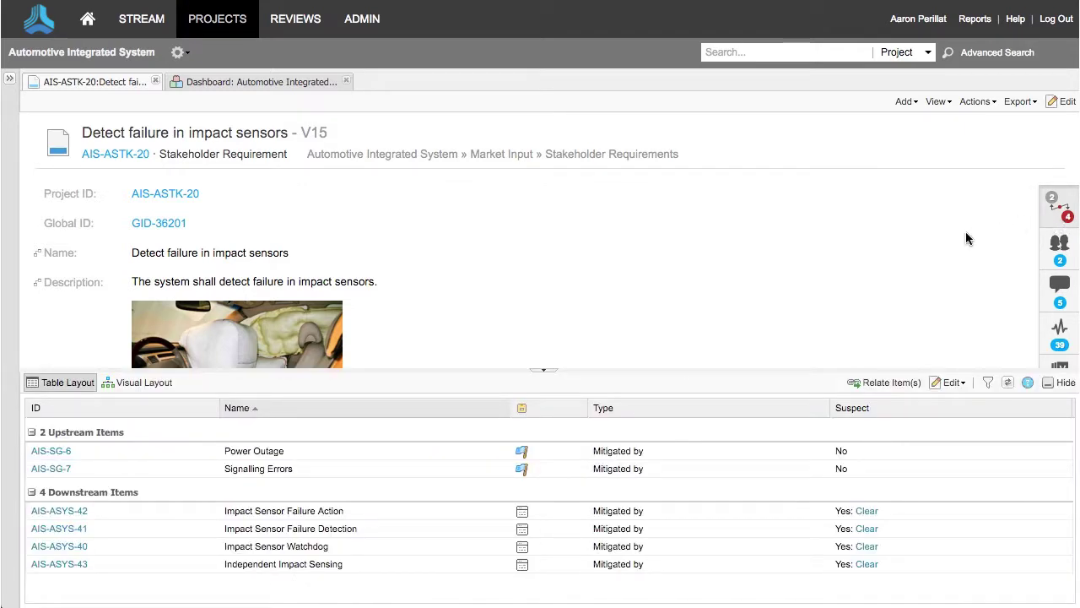
left_click(865, 511)
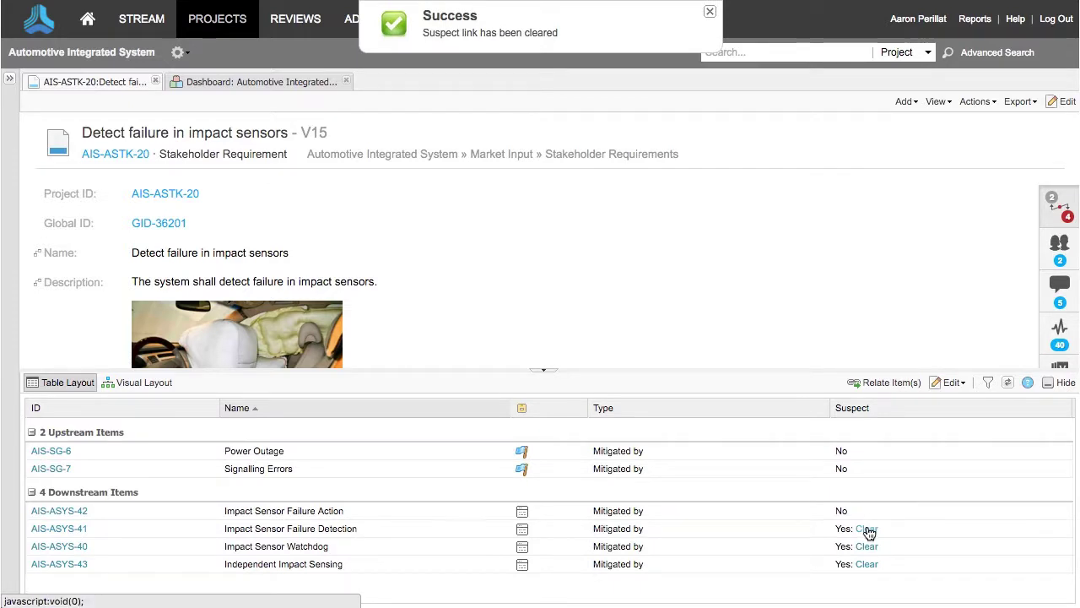
left_click(866, 529)
left_click(867, 547)
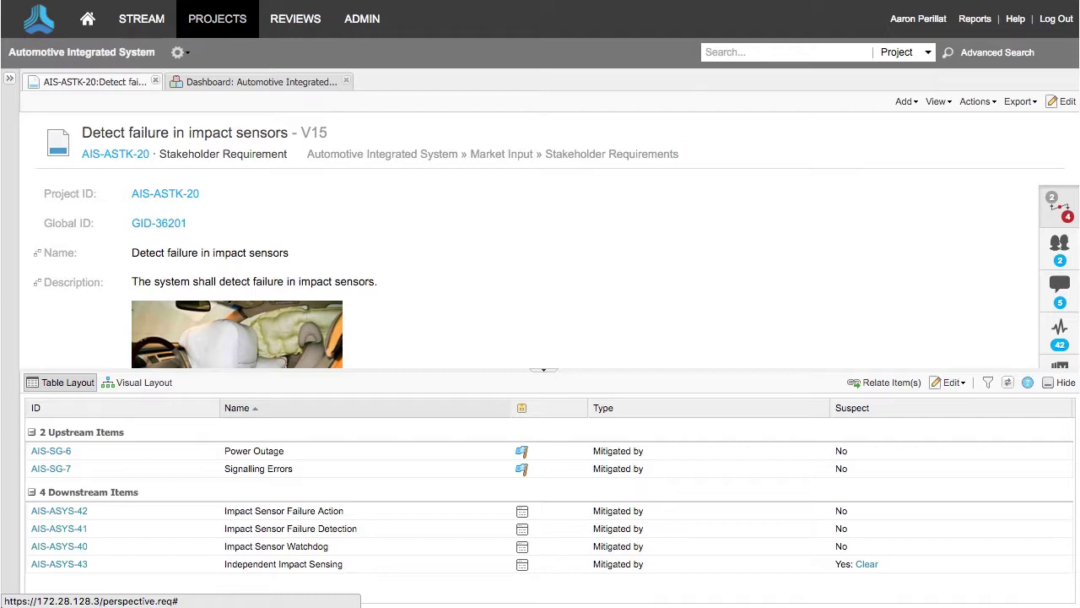
Load System Requirement Verification Status in the Coverage Explorer and inspect AIS-ASTK-6's downstream coverage.
left_click(9, 77)
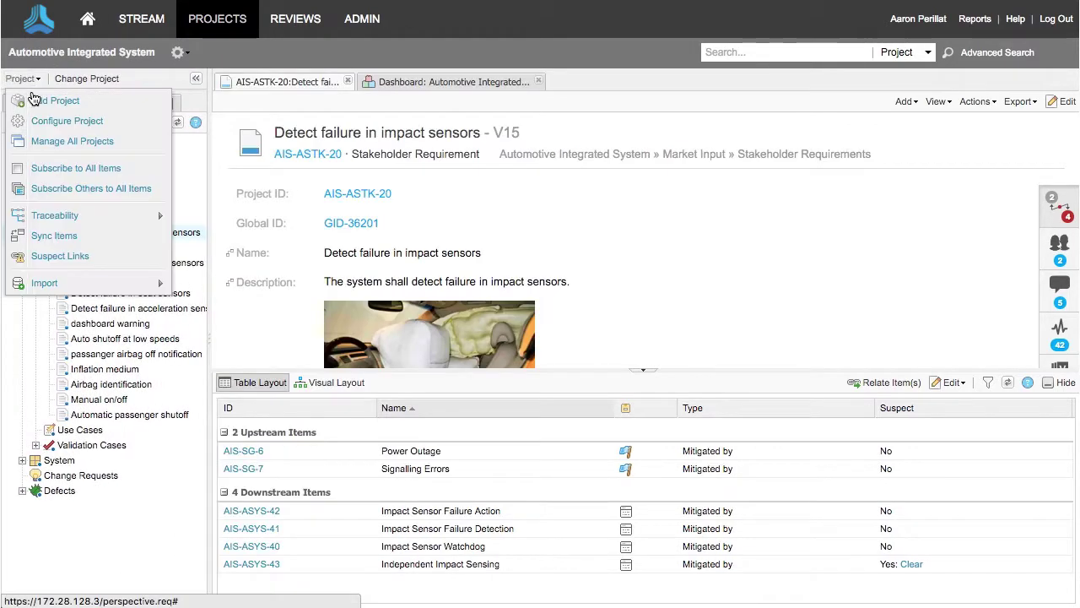
mouse_move(55, 215)
left_click(206, 234)
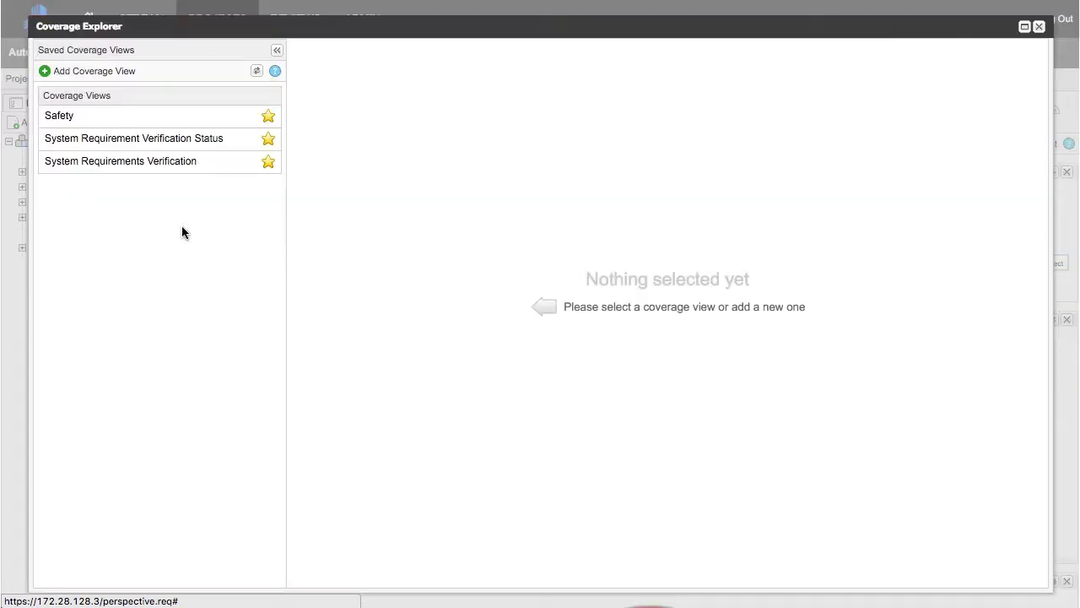
left_click(130, 140)
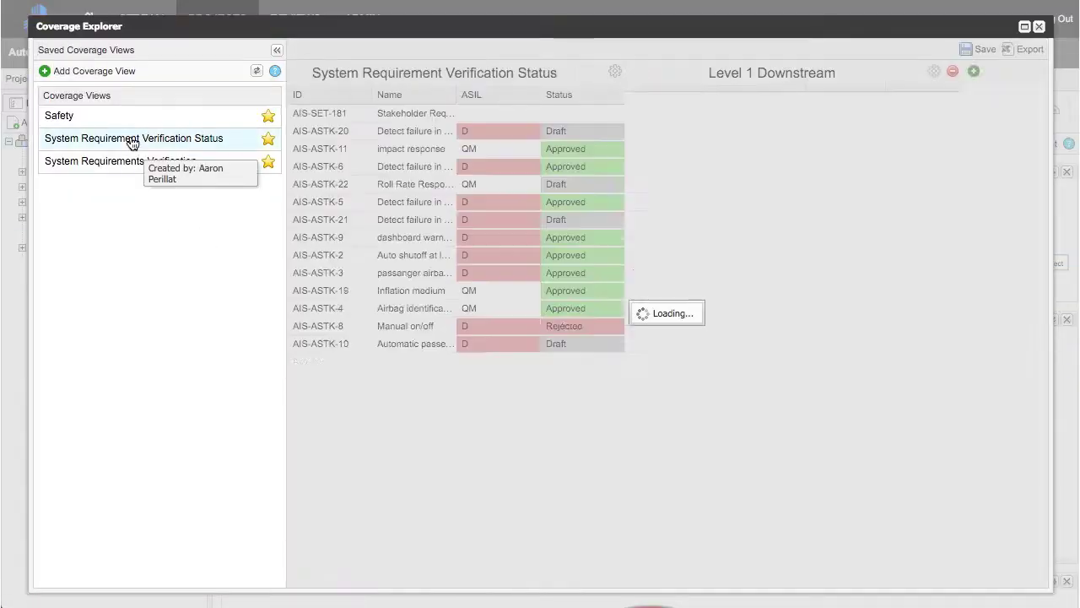
left_click(277, 53)
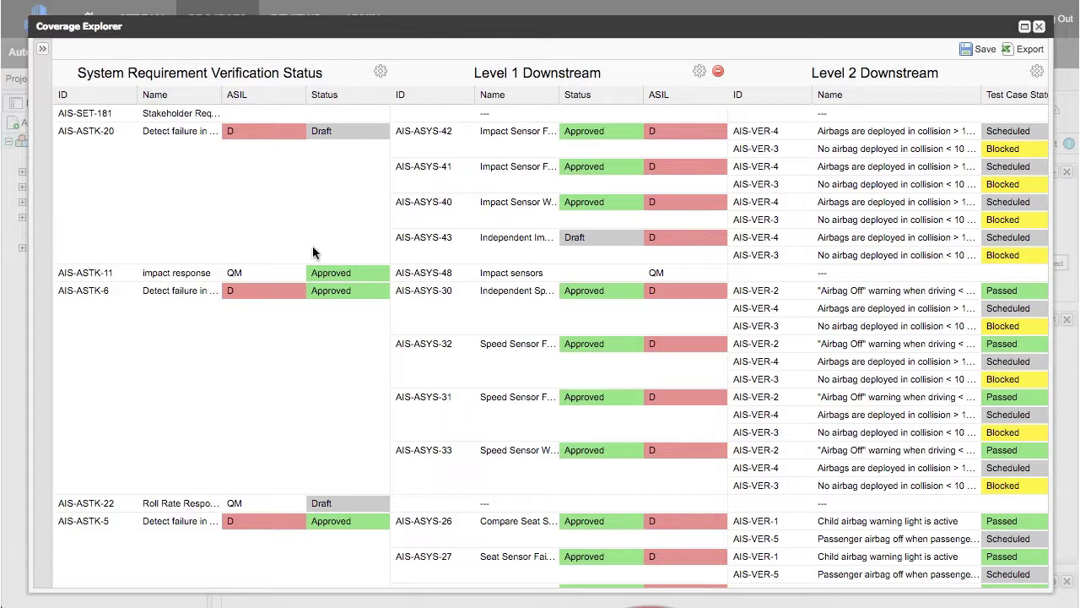
left_click(259, 338)
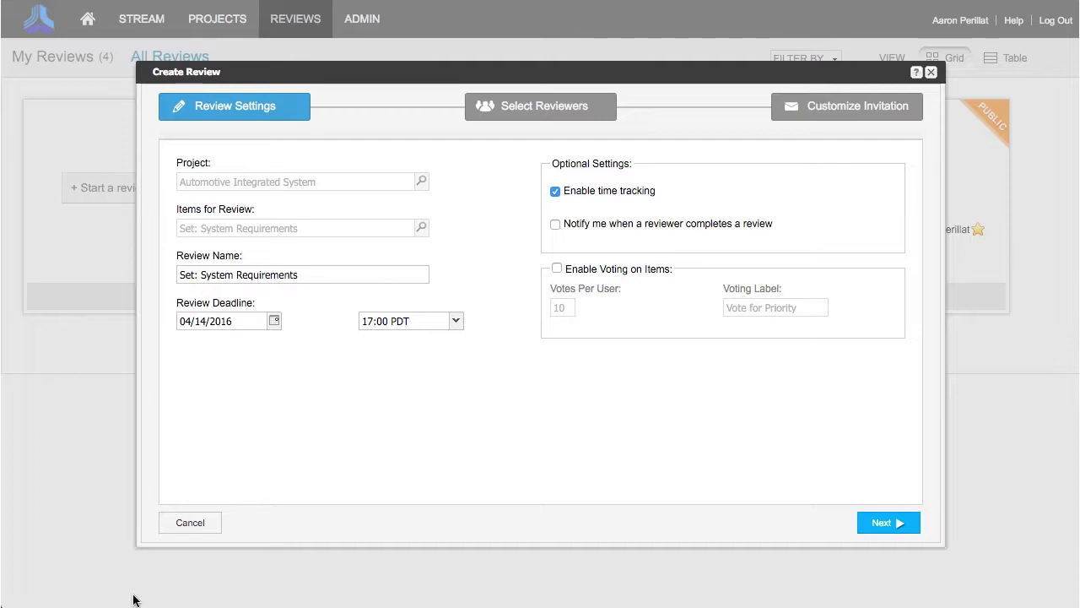
Set the review deadline to 04/28/2016 at 11:00 PDT.
left_click(274, 322)
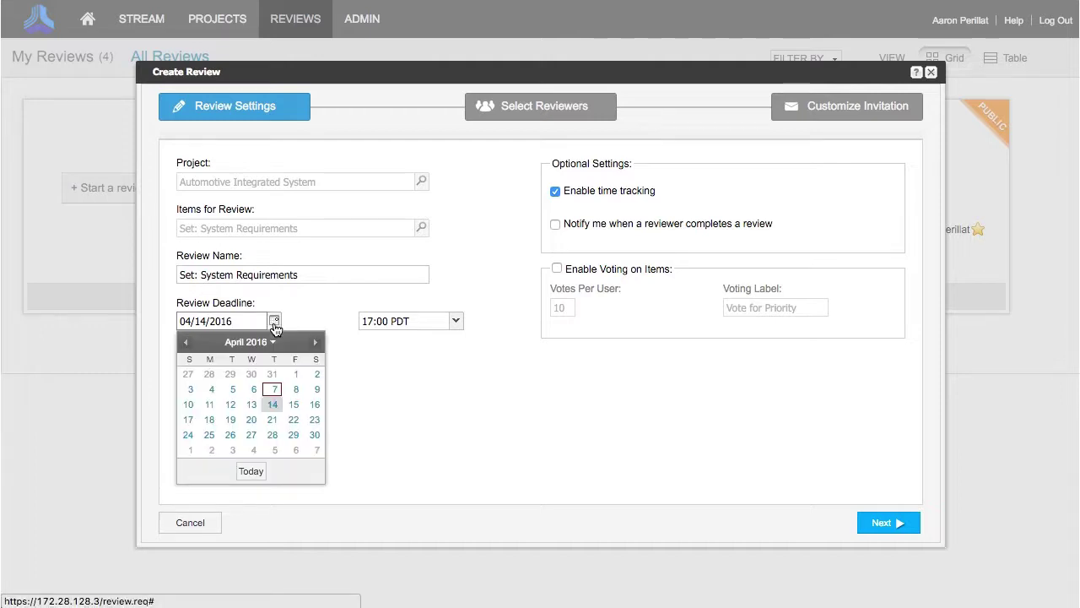
left_click(271, 435)
left_click(455, 322)
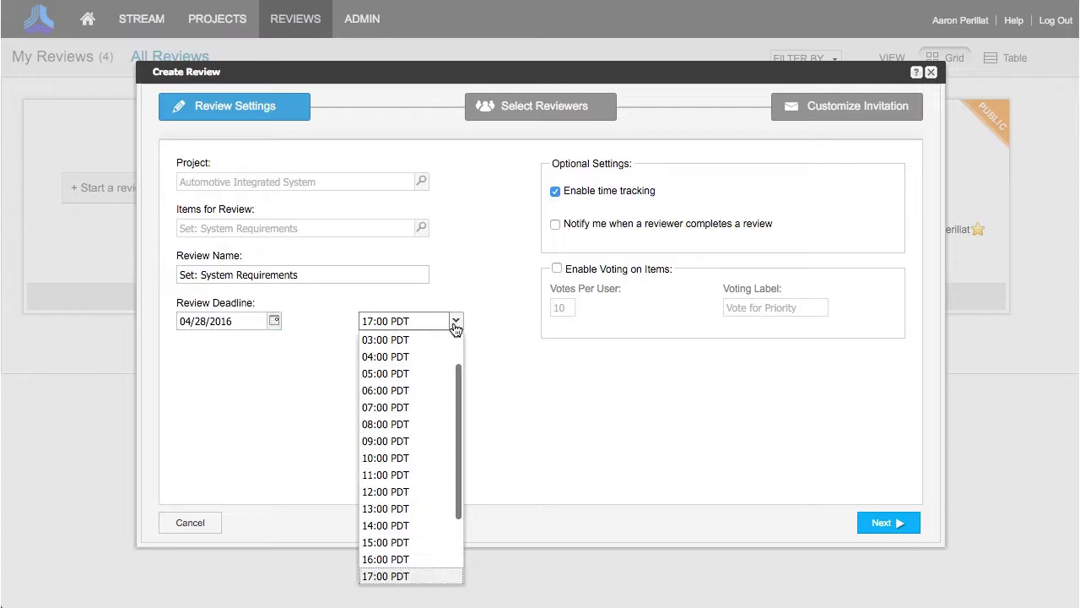
left_click(389, 474)
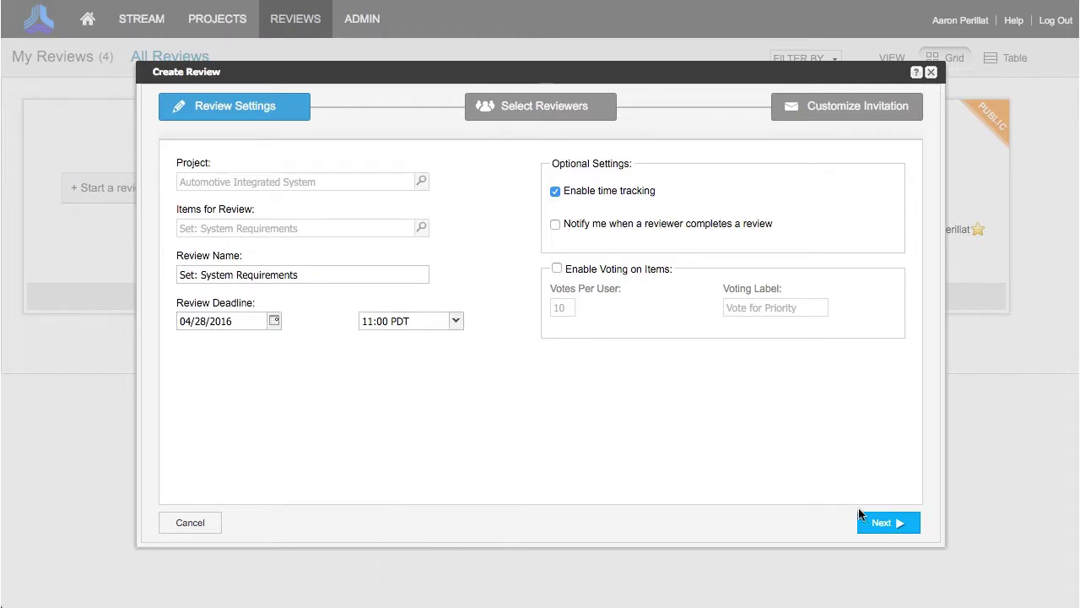
left_click(880, 525)
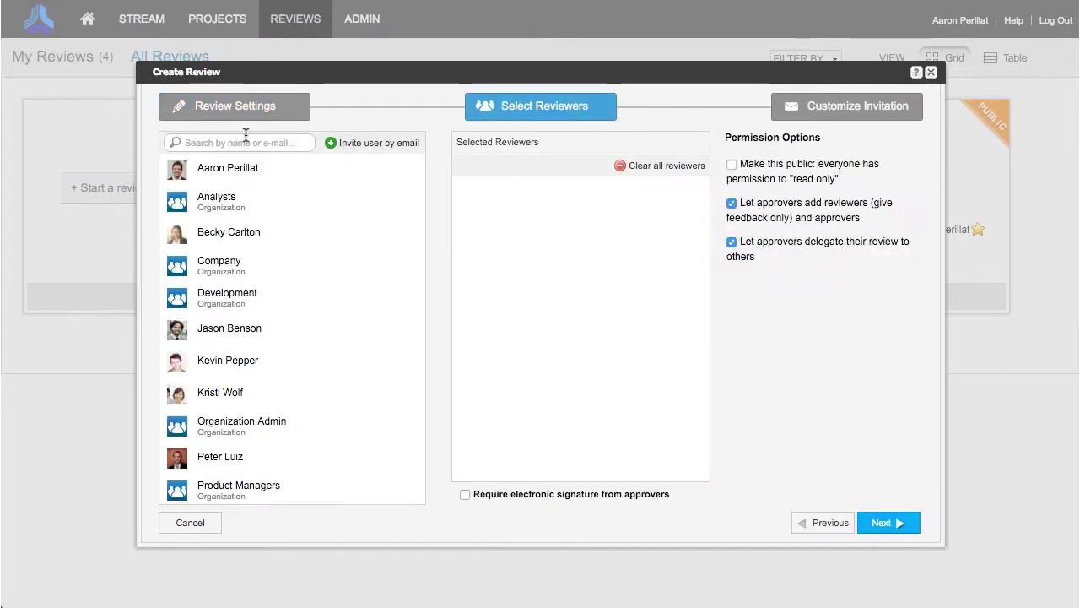
Add five reviewers to the System Requirements review.
left_click(226, 168)
left_click(226, 233)
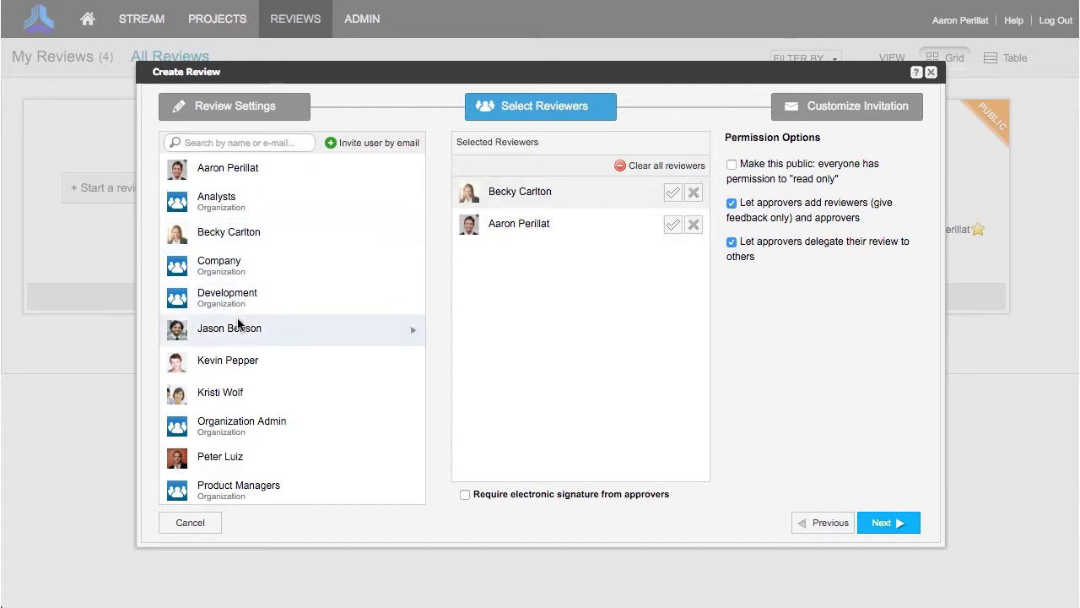
left_click(245, 328)
left_click(236, 393)
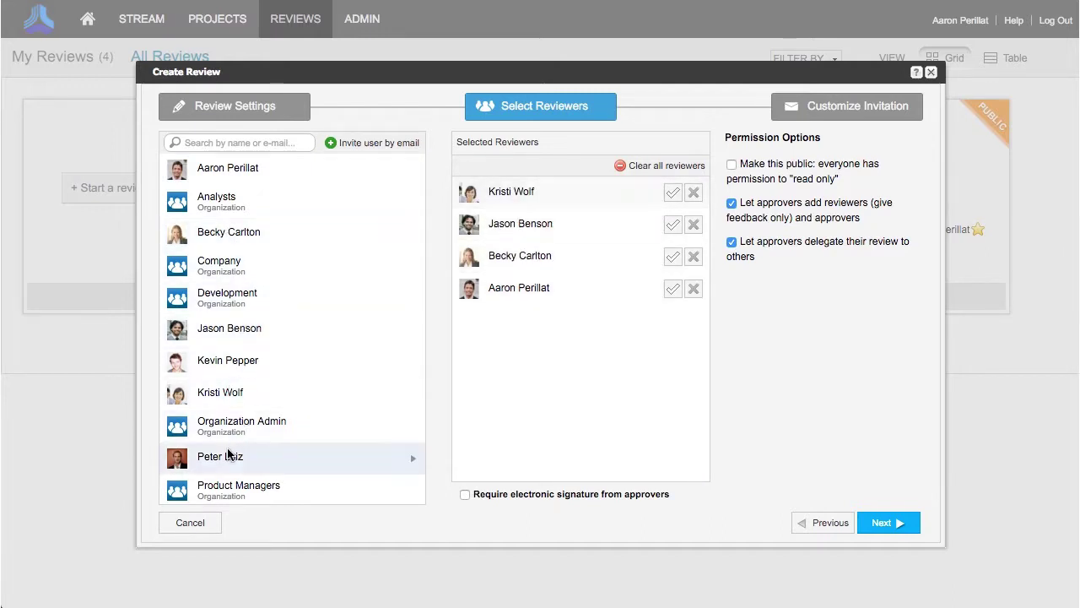
left_click(234, 456)
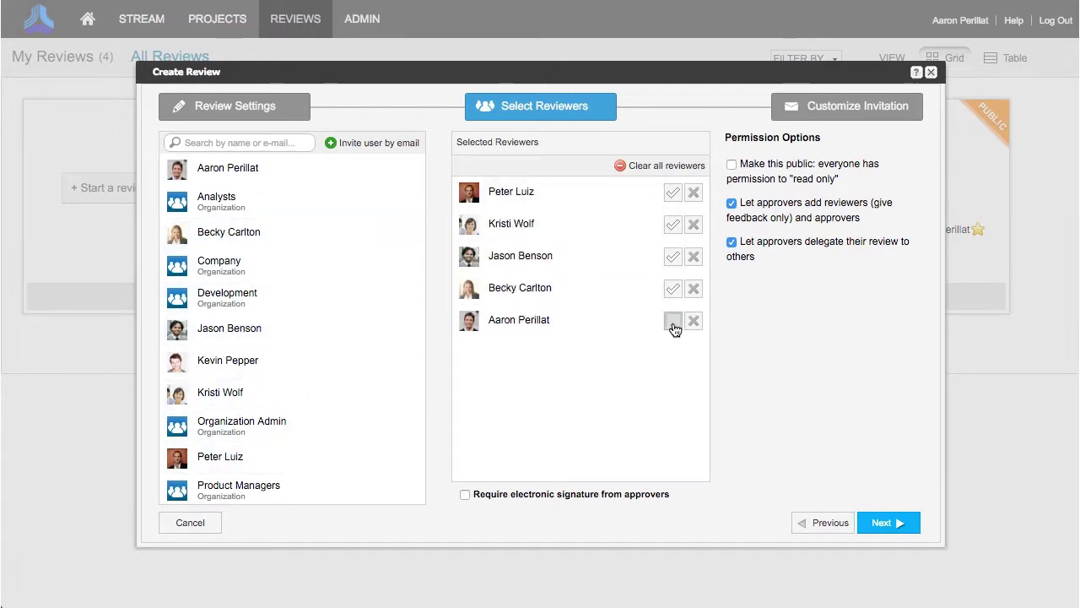
Make the last two reviewers approvers and require electronic signatures.
left_click(672, 321)
left_click(672, 289)
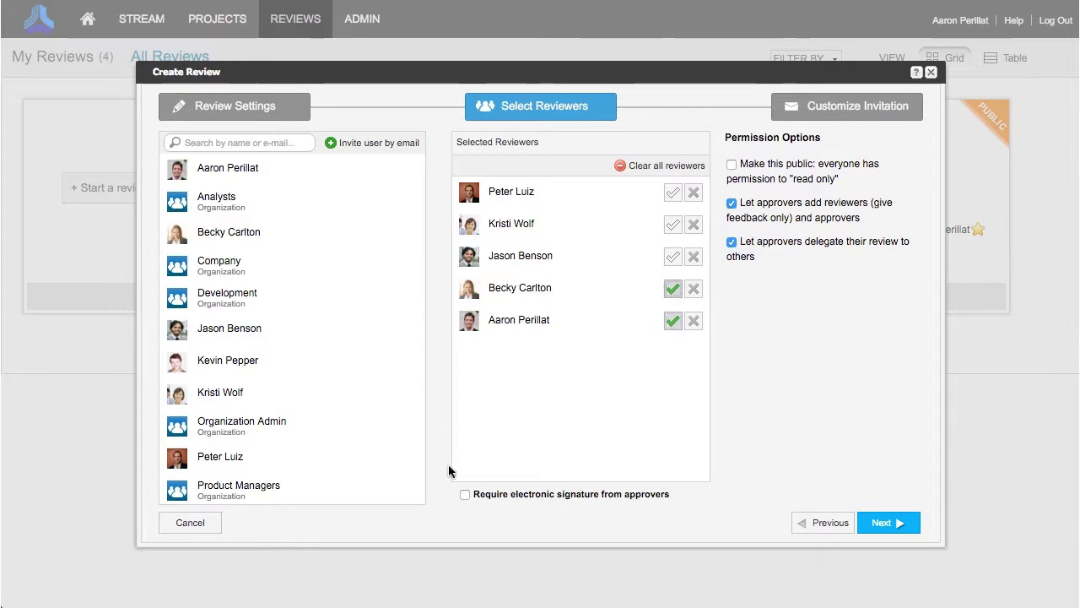
left_click(465, 495)
left_click(893, 524)
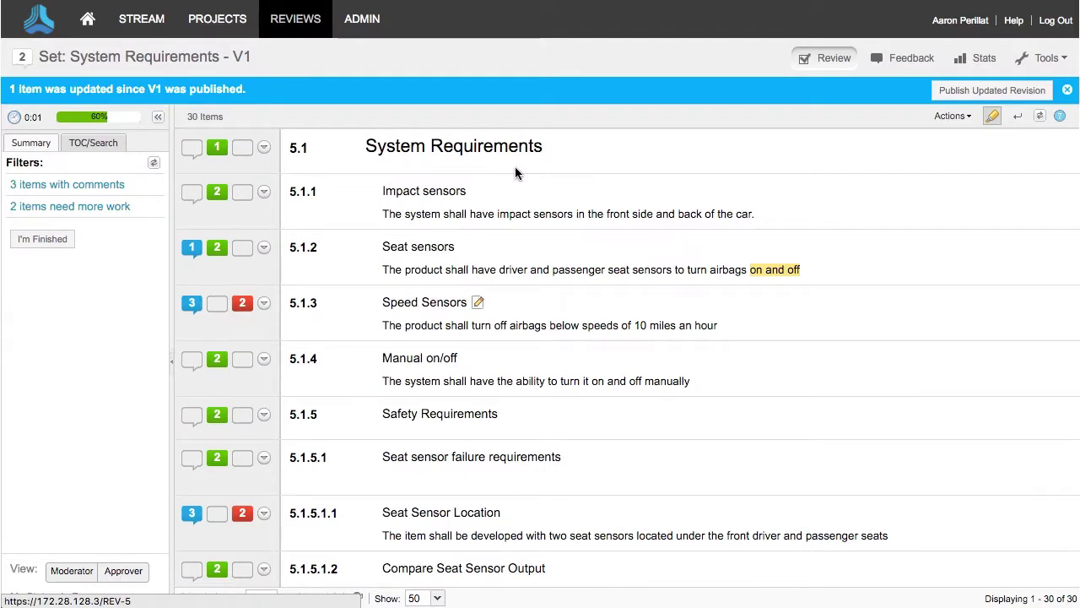
Check Speed Sensors' comments and its 10-to-15-mile description change, then show review statistics.
left_click(191, 305)
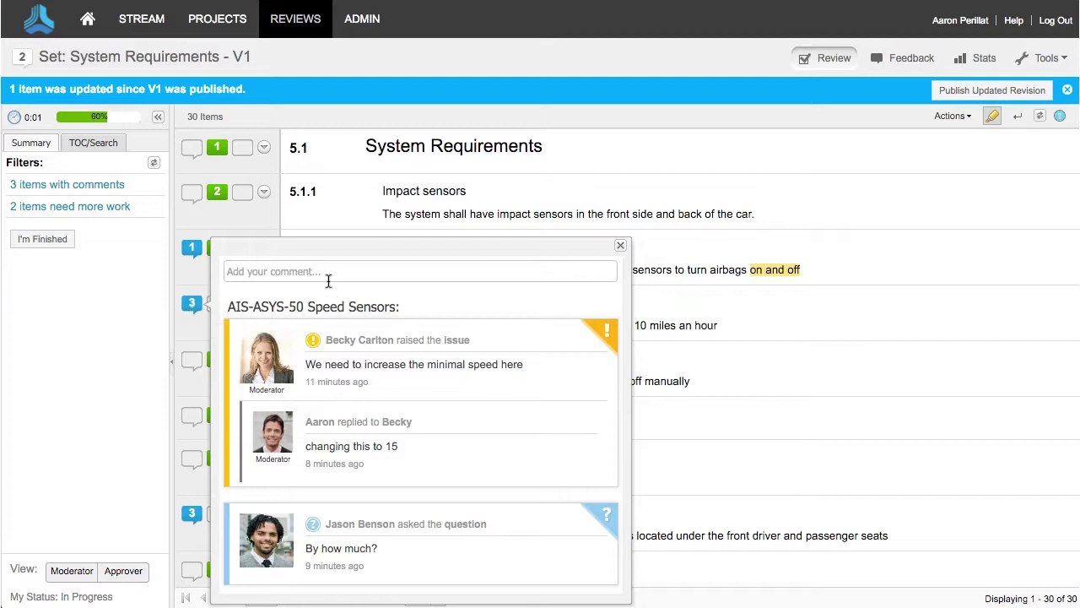
left_click(622, 246)
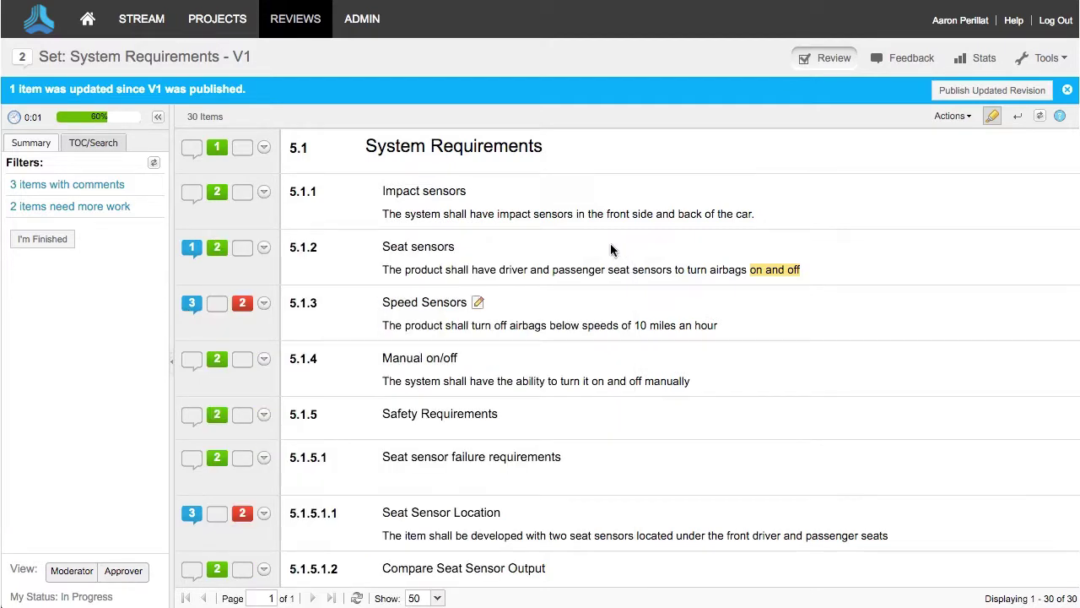
left_click(478, 303)
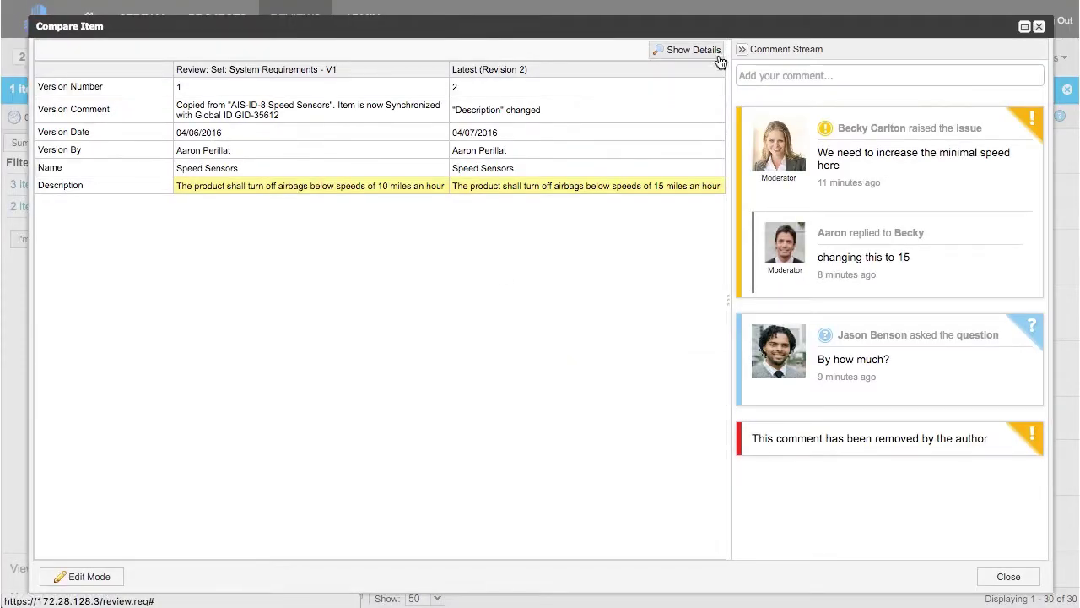
left_click(719, 52)
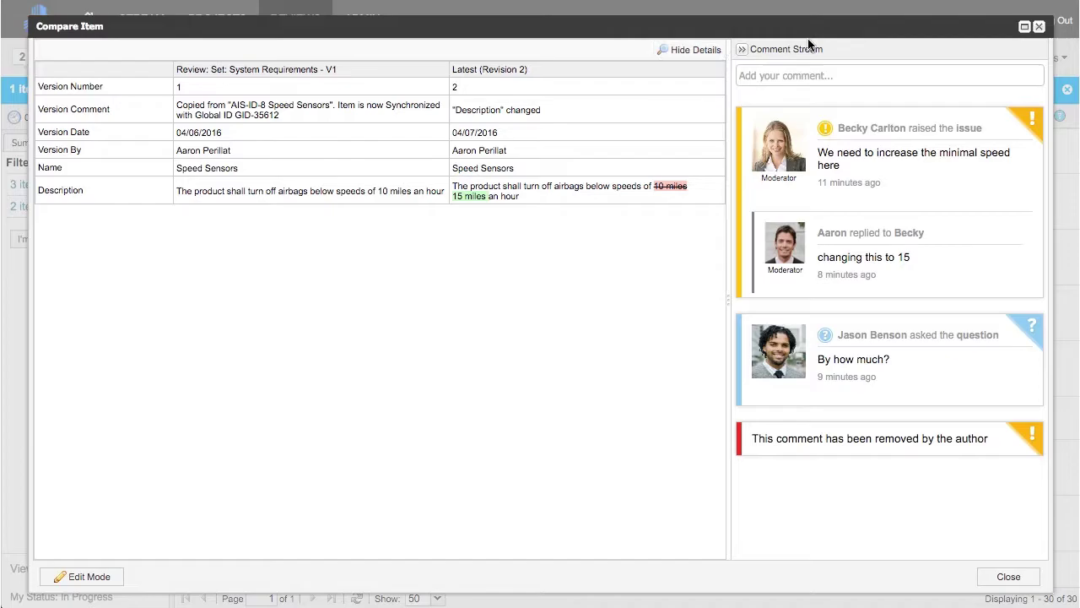
left_click(1040, 29)
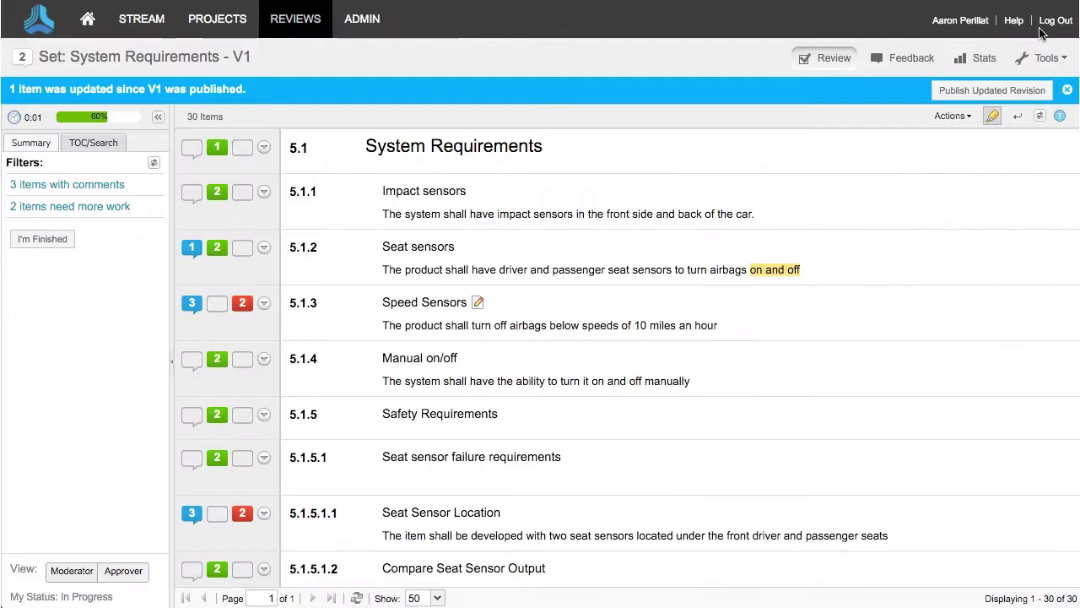
left_click(976, 64)
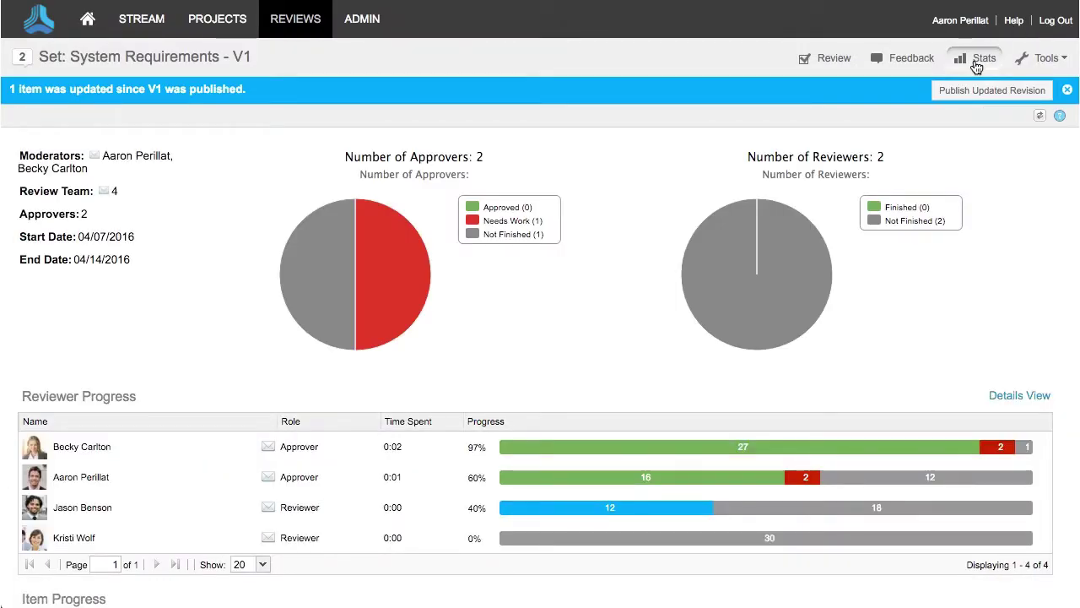